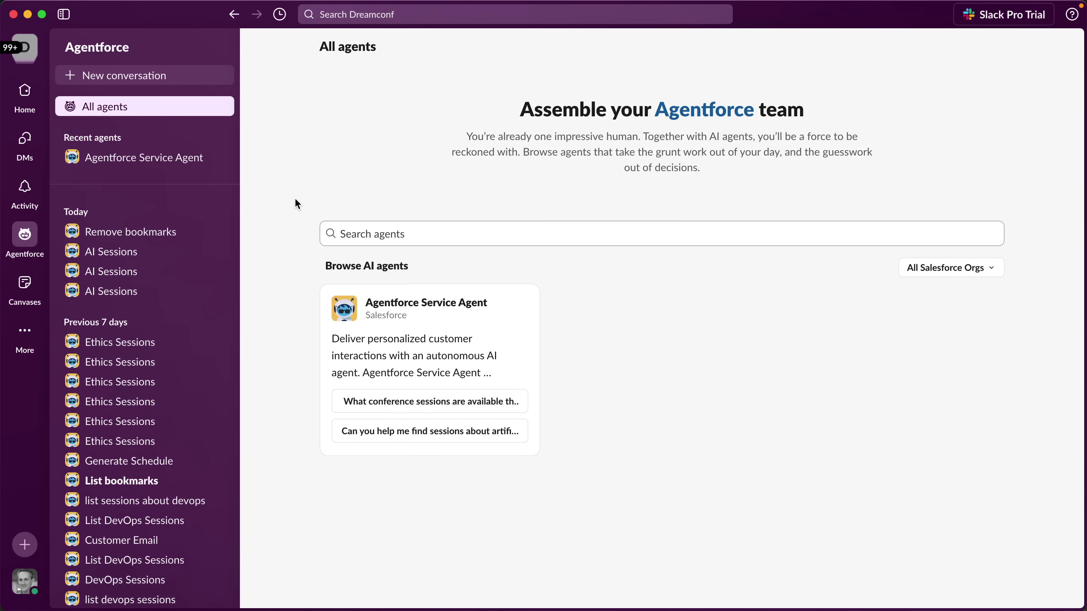
Test the agent in Agentforce Builder with 'list of sessions about devops' and review the three DevOps sessions returned.
{"action": "key", "text": "ctrl+Left"}
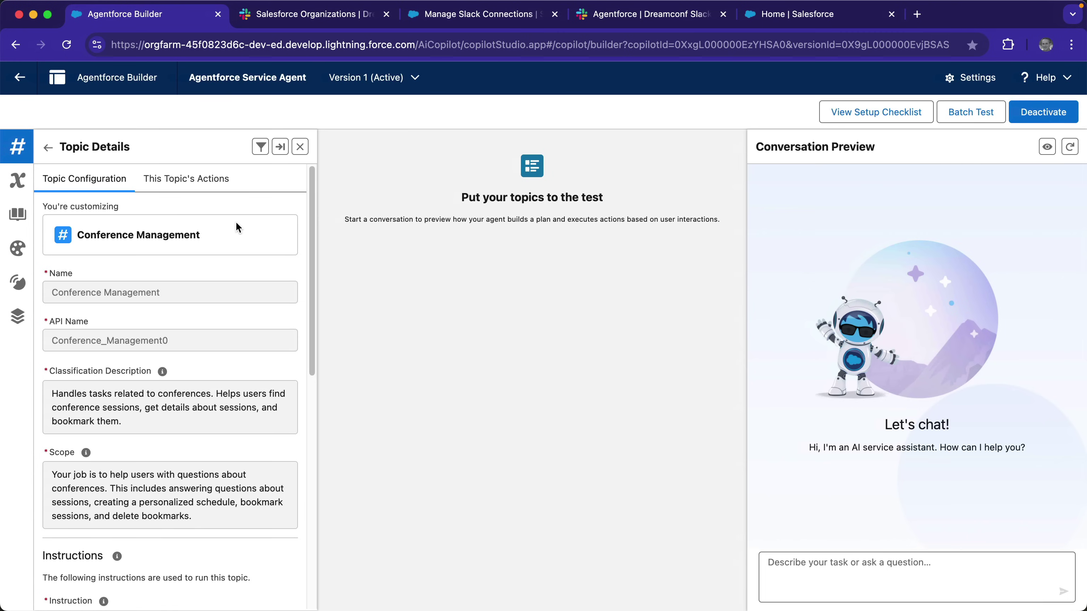
{"action": "left_click", "coordinate": [209, 184]}
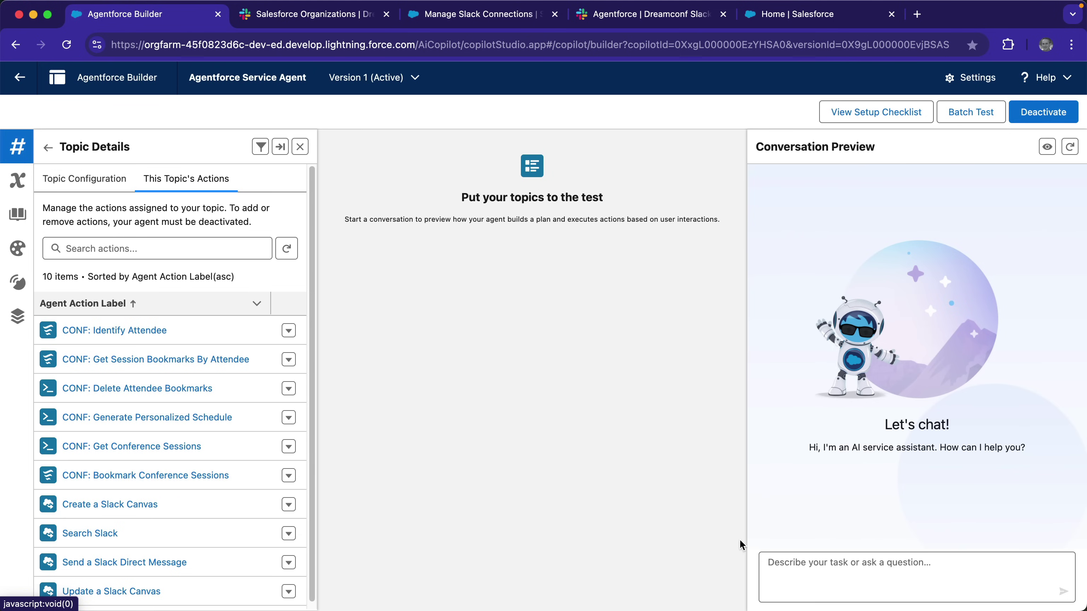
{"action": "left_click", "coordinate": [787, 566]}
{"action": "type", "text": "l"}
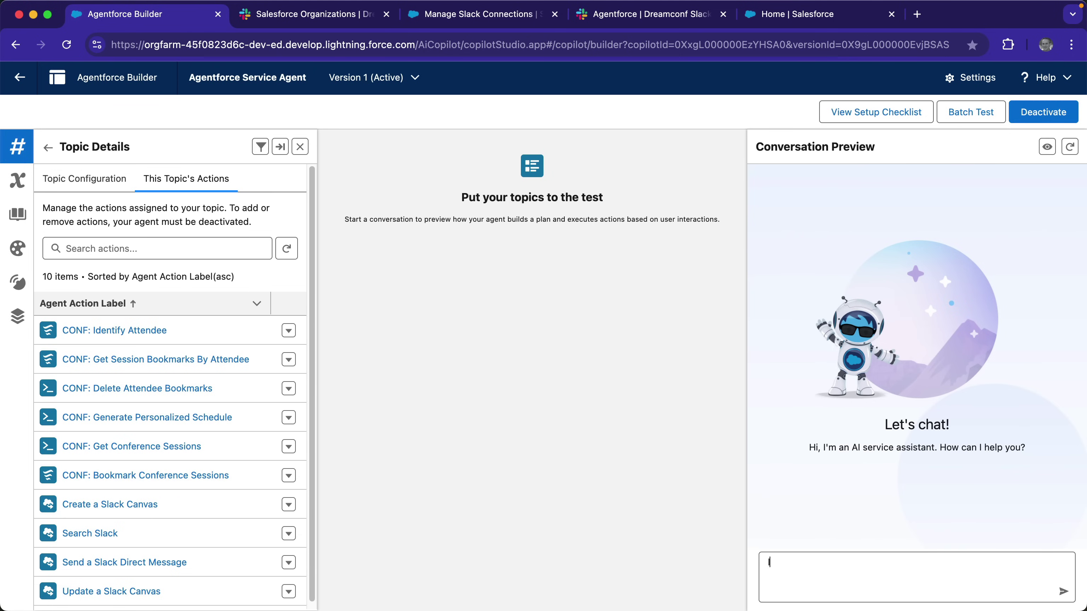
{"action": "type", "text": "ist of sessions about devops"}
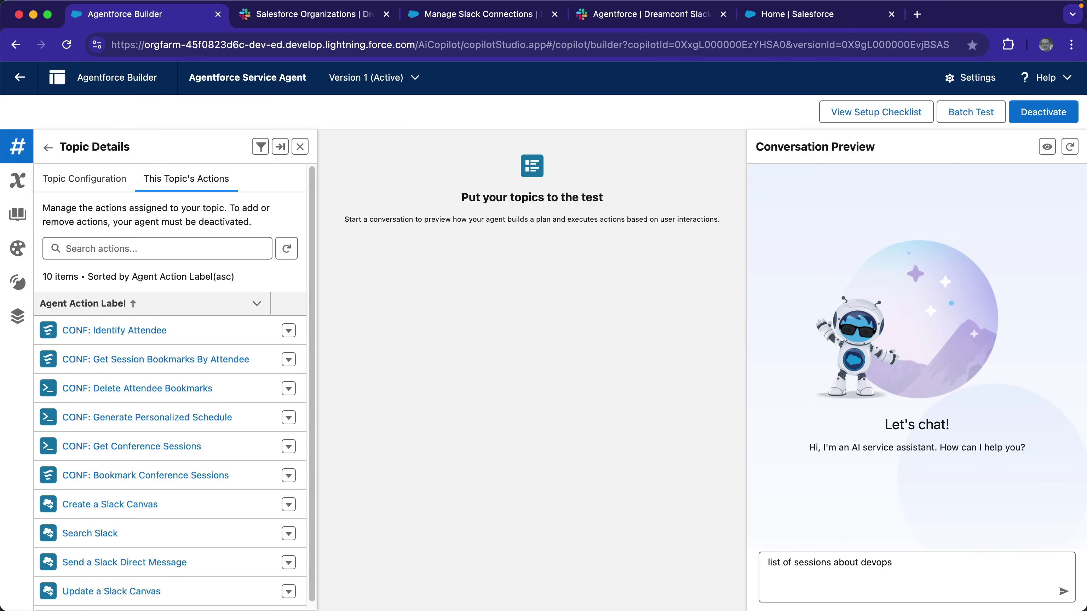
{"action": "key", "text": "Return"}
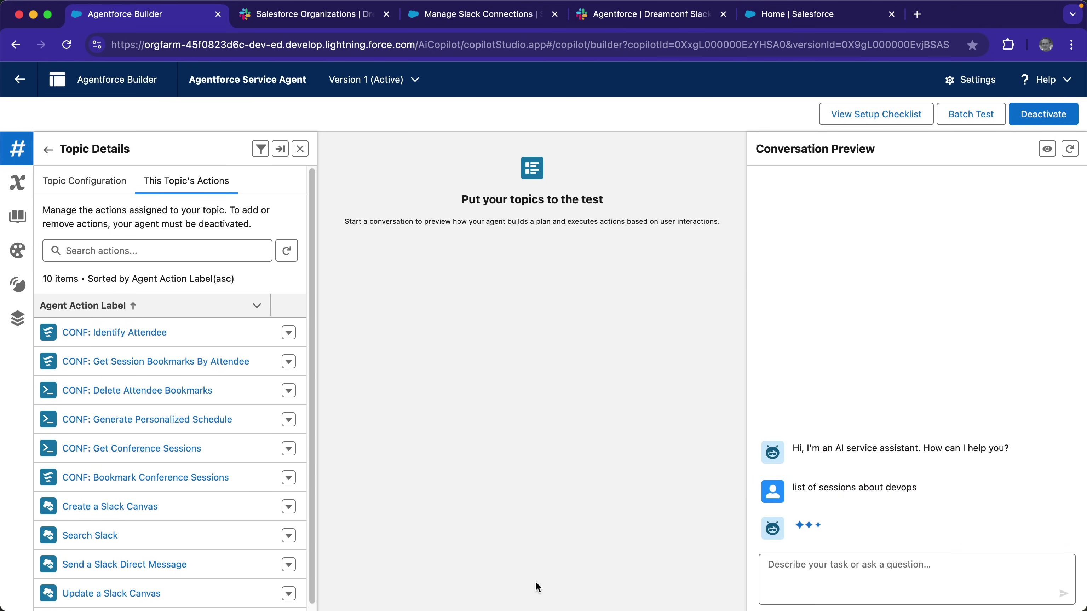
{"action": "scroll", "coordinate": [209, 497], "scroll_direction": "down", "scroll_amount": 1}
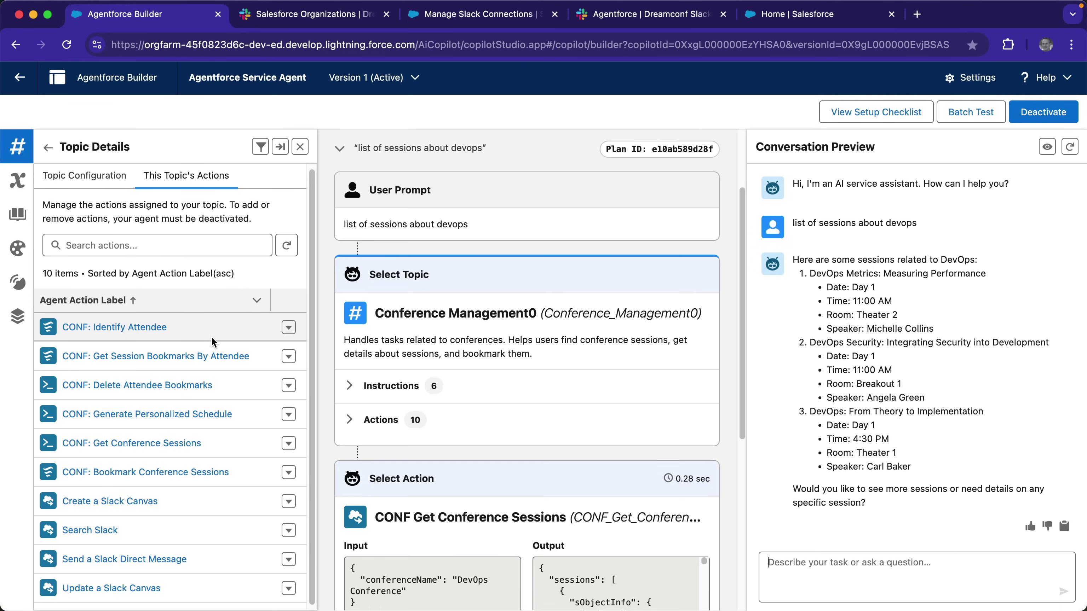
{"action": "scroll", "coordinate": [423, 432], "scroll_direction": "down", "scroll_amount": 5}
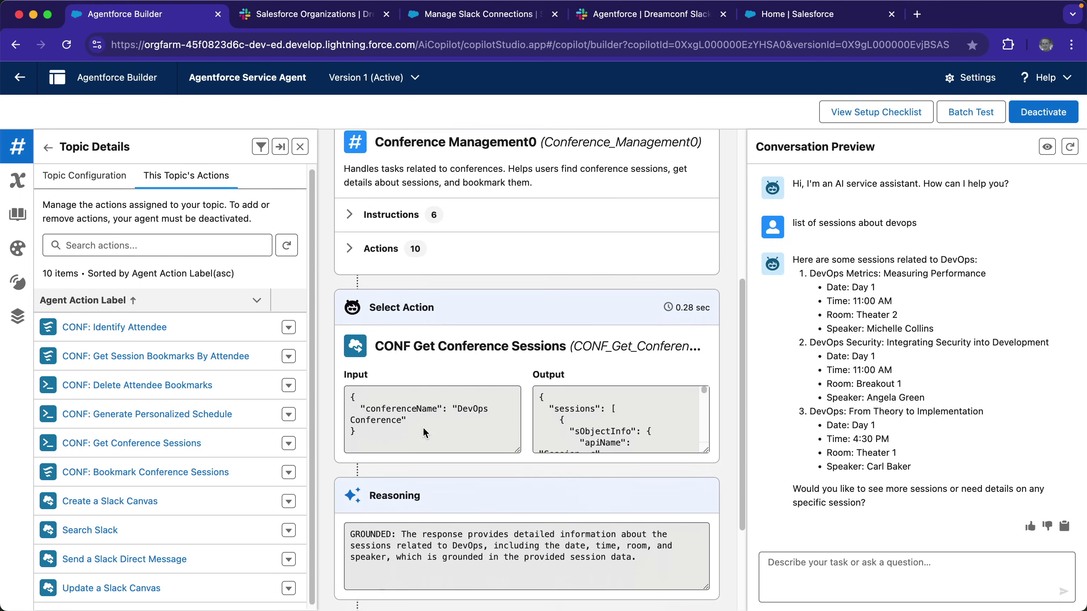
{"action": "scroll", "coordinate": [423, 428], "scroll_direction": "down", "scroll_amount": 1}
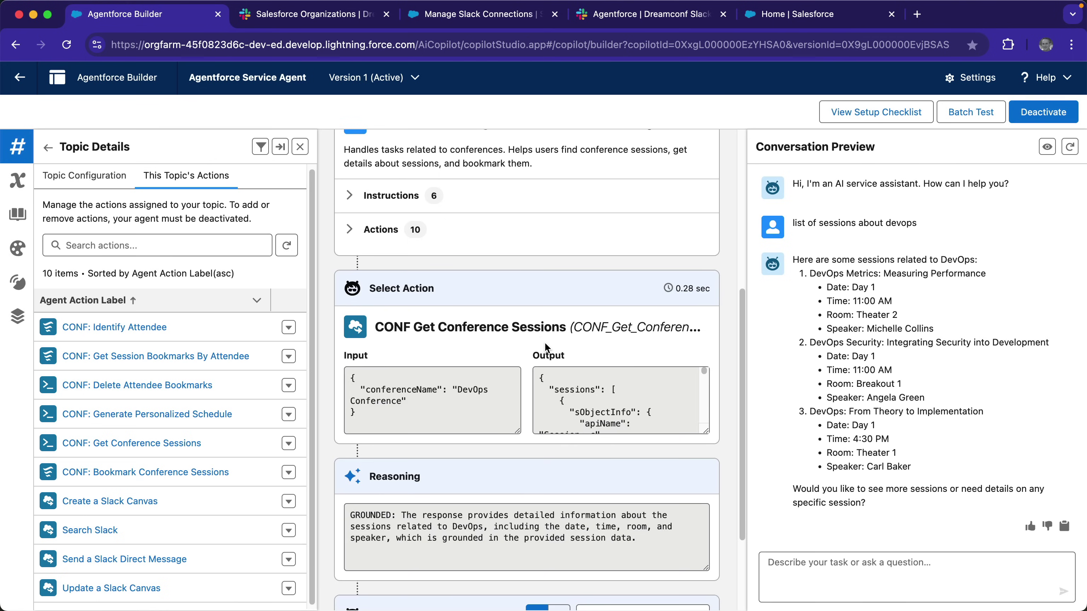
Ask the test agent to 'bookmark these sessions' and supply the attendee's registration email.
{"action": "type", "text": "bookmar"}
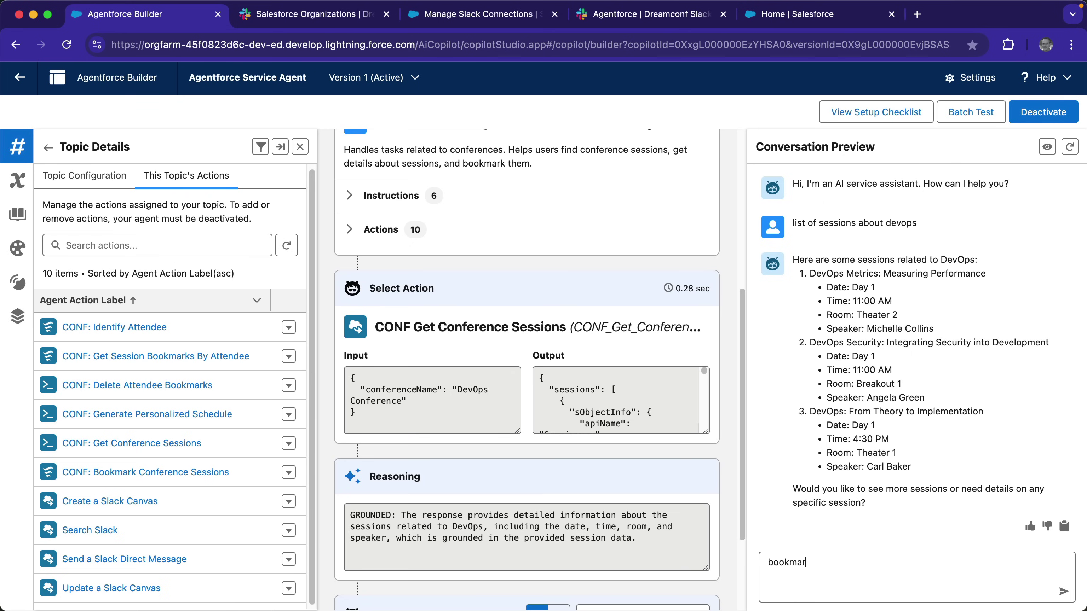
{"action": "type", "text": "k these sessions"}
{"action": "key", "text": "Return"}
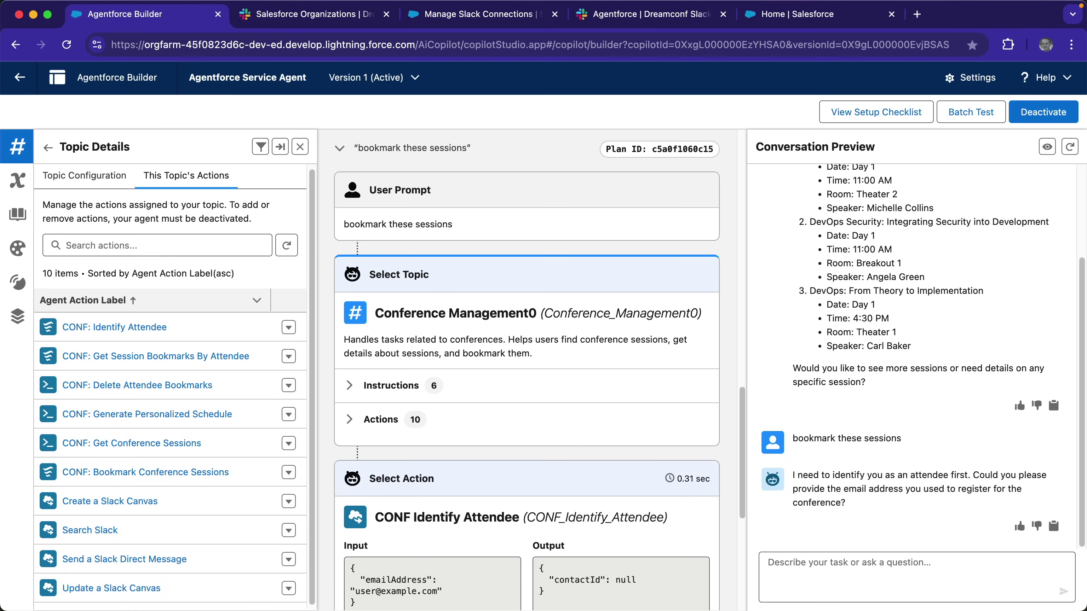
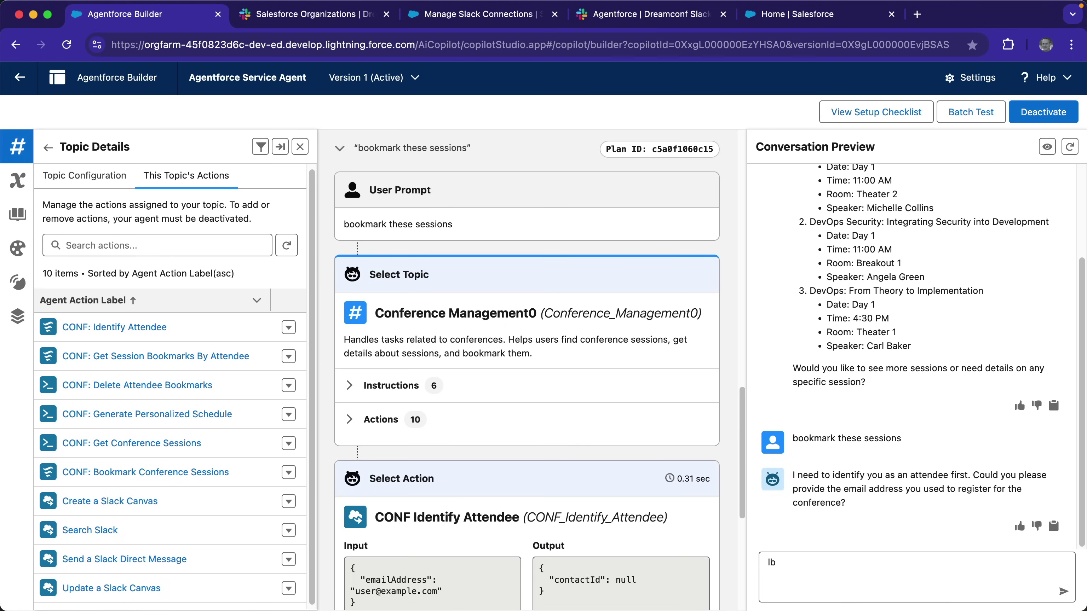
{"action": "key", "text": "Return"}
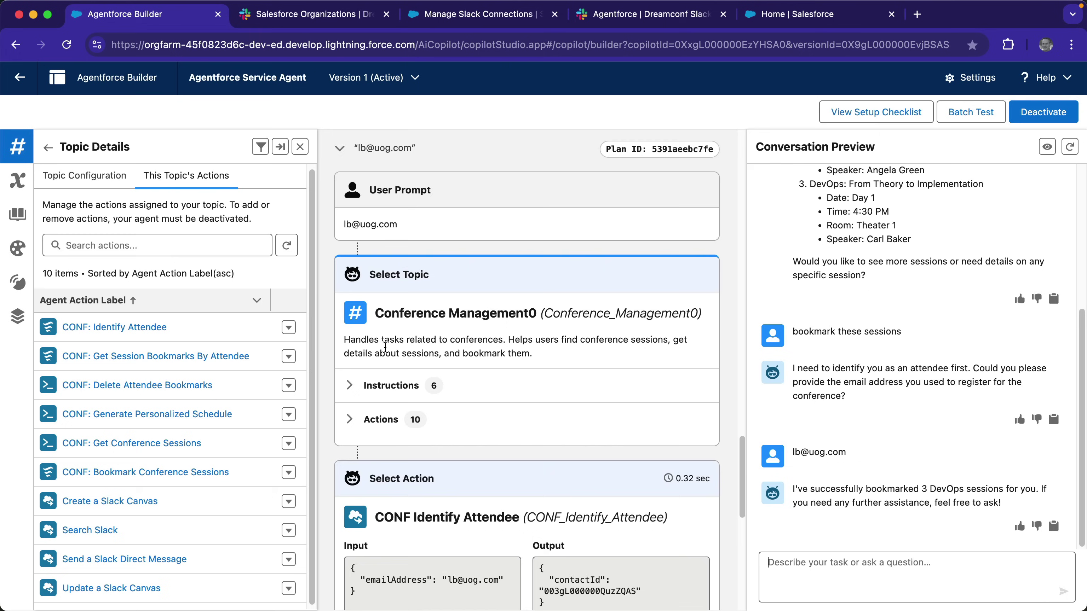
Review the Bookmark action trace, then go to Slack's Salesforce organizations admin page.
{"action": "scroll", "coordinate": [385, 347], "scroll_direction": "down", "scroll_amount": 5}
{"action": "scroll", "coordinate": [386, 347], "scroll_direction": "down", "scroll_amount": 3}
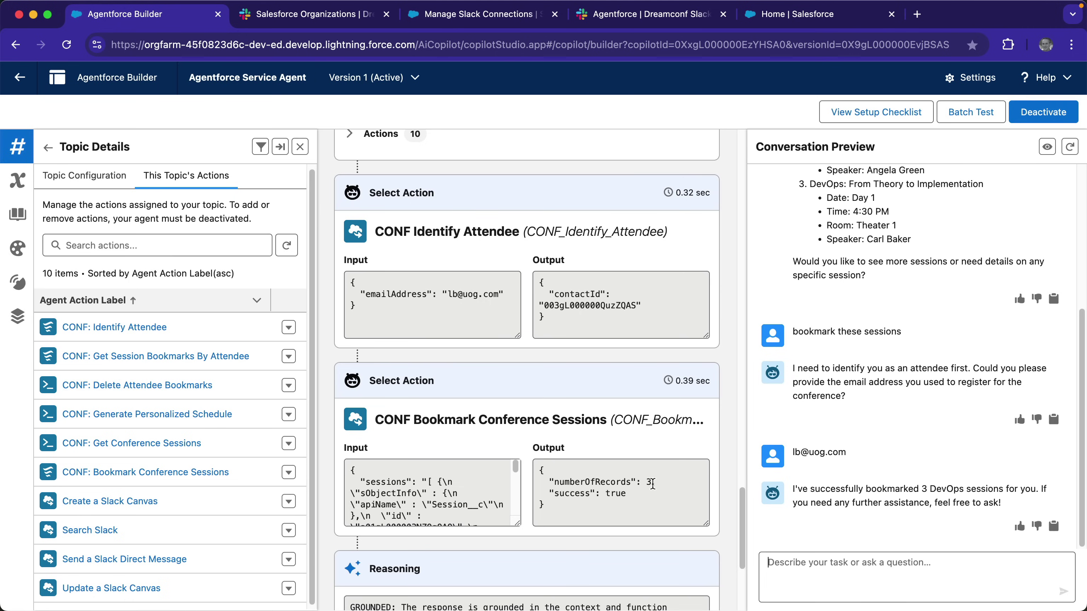
{"action": "key", "text": "ctrl+Tab"}
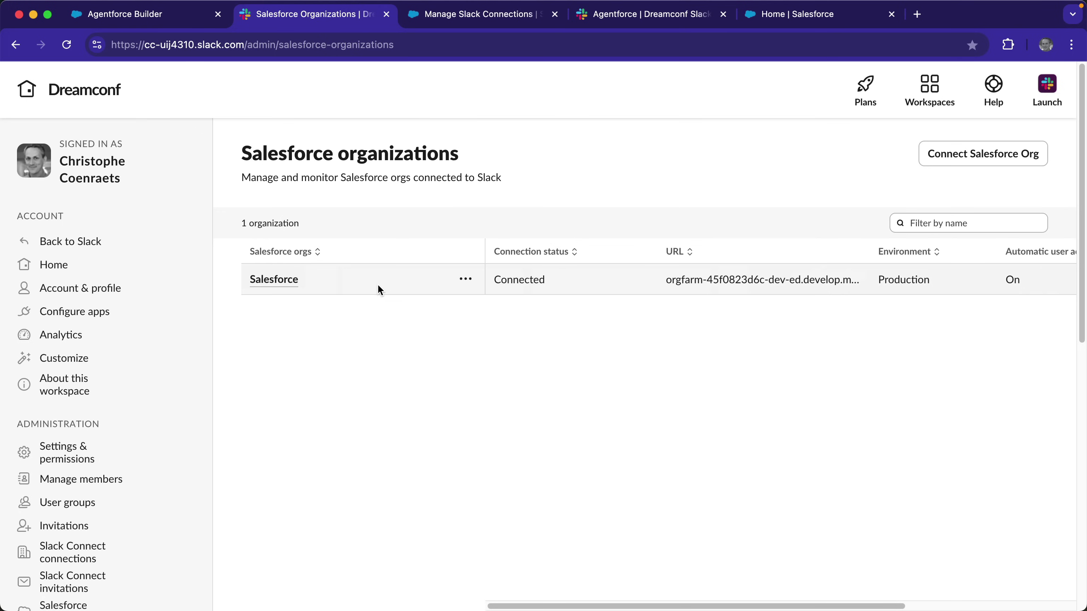
Check the approved Slack connection in Manage Slack Connections, then view Slack's installed Agentforce agents.
{"action": "key", "text": "ctrl+Tab"}
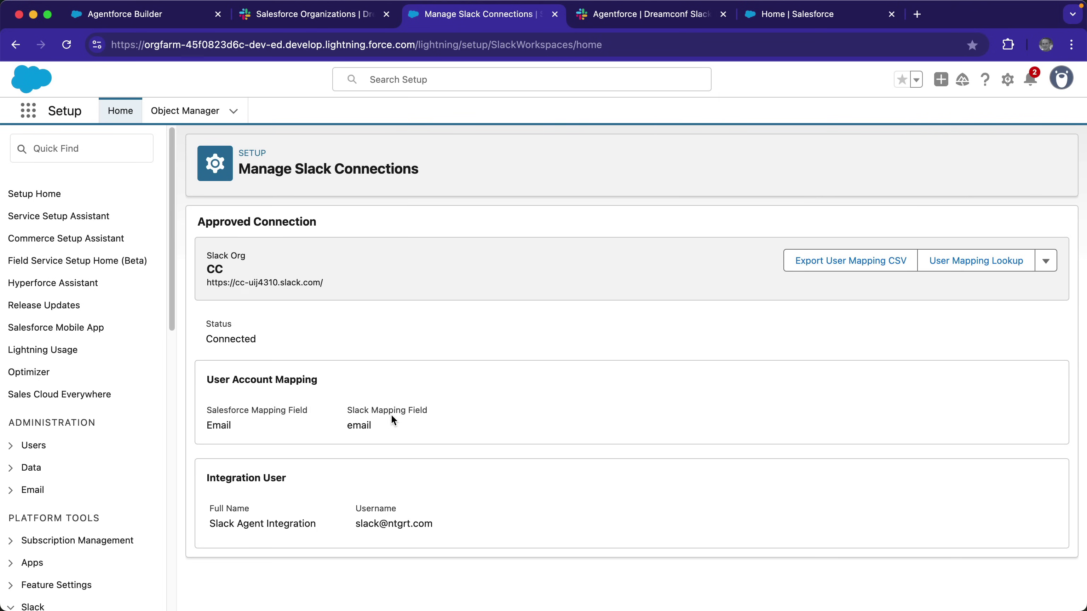
{"action": "key", "text": "ctrl+Tab"}
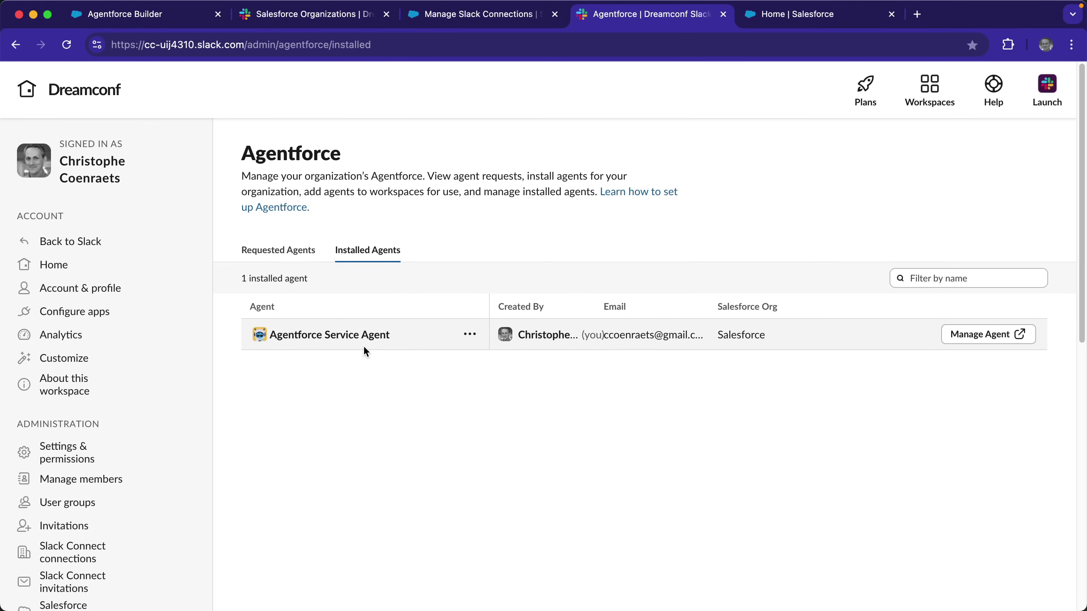
Confirm the Agentforce Service Agent's Slack deployment on its Connections tab, then return to Slack.
{"action": "key", "text": "ctrl+Tab"}
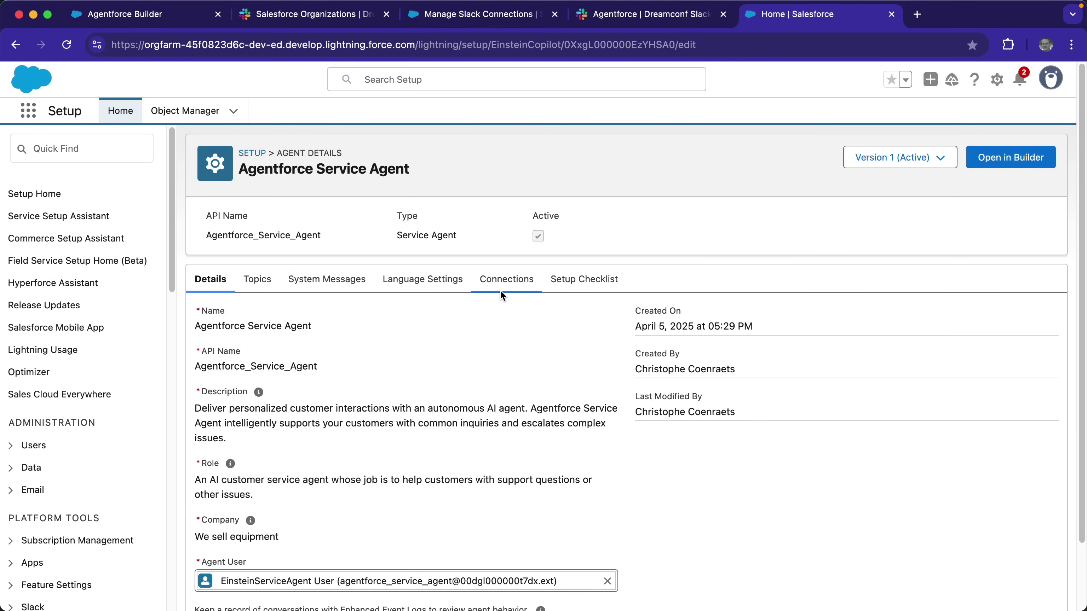
{"action": "left_click", "coordinate": [506, 285]}
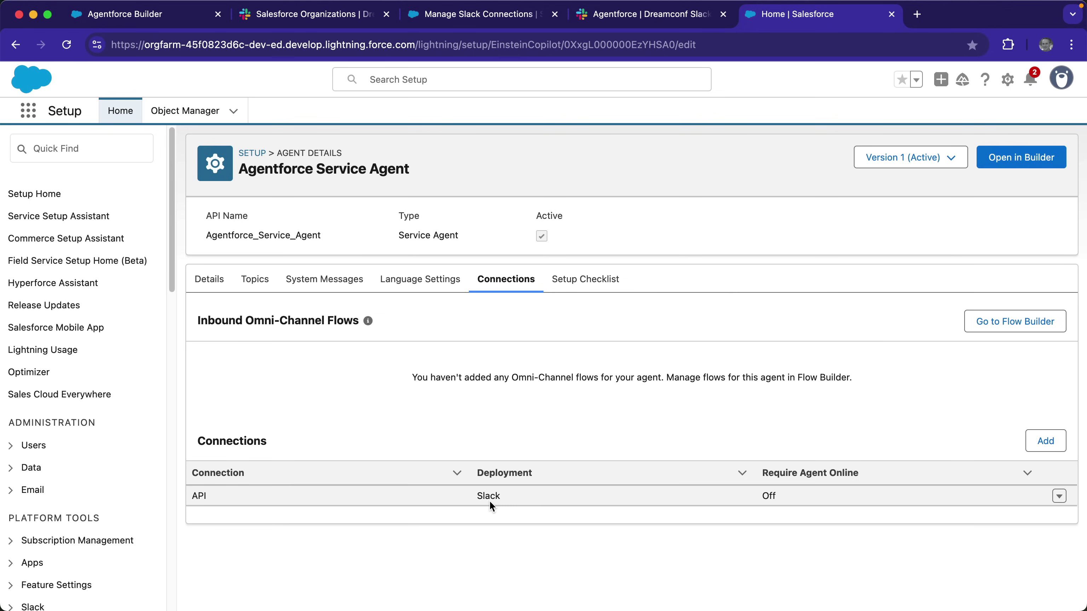
{"action": "key", "text": "super+Tab"}
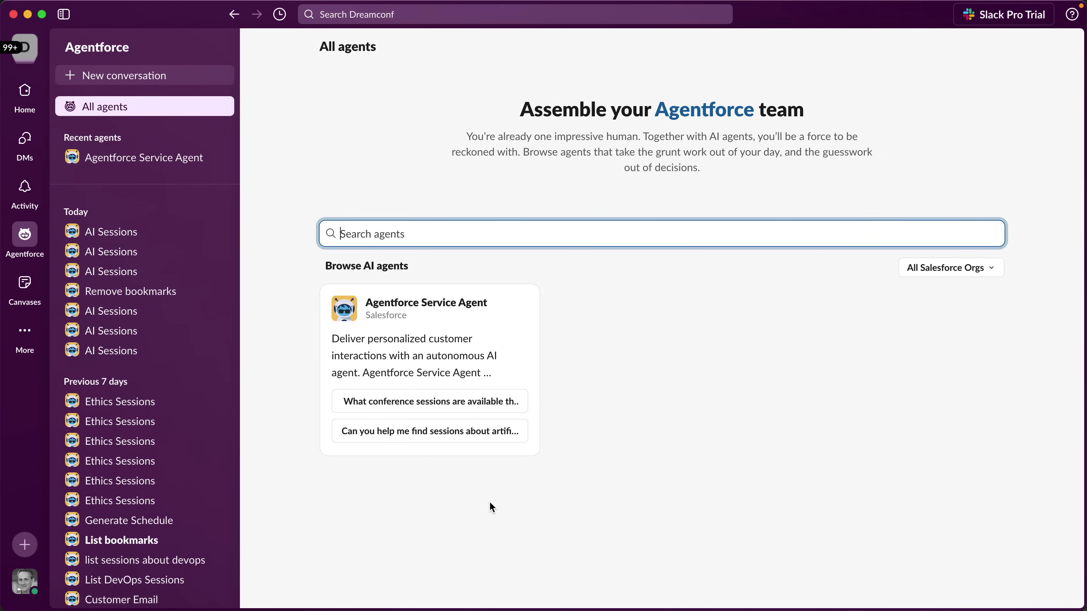
Ask the Agentforce Service Agent about artificial intelligence sessions and read its seven listed sessions.
{"action": "left_click", "coordinate": [432, 342]}
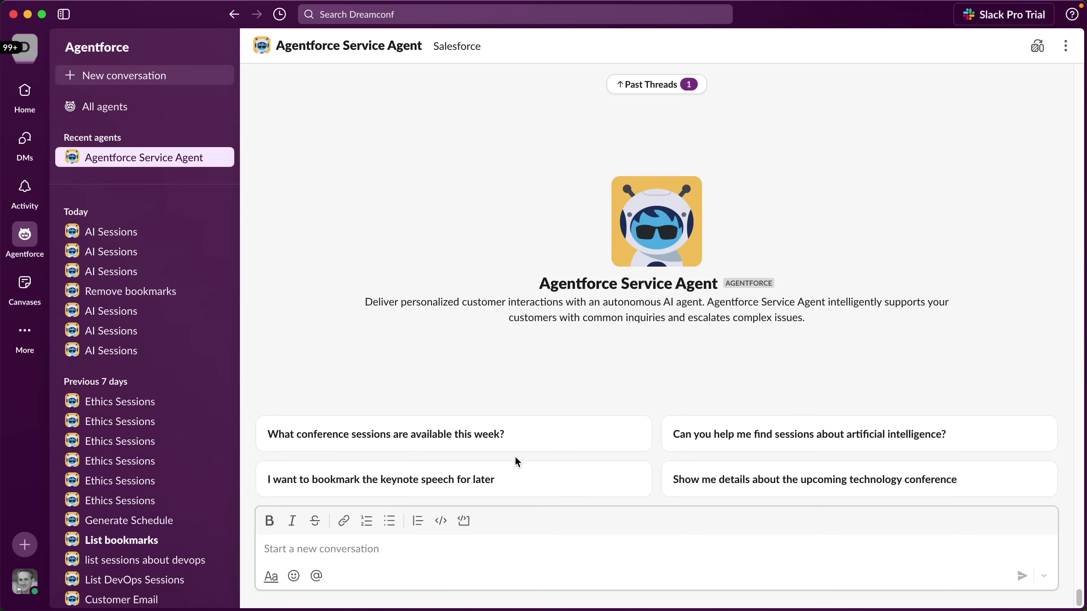
{"action": "left_click", "coordinate": [692, 448]}
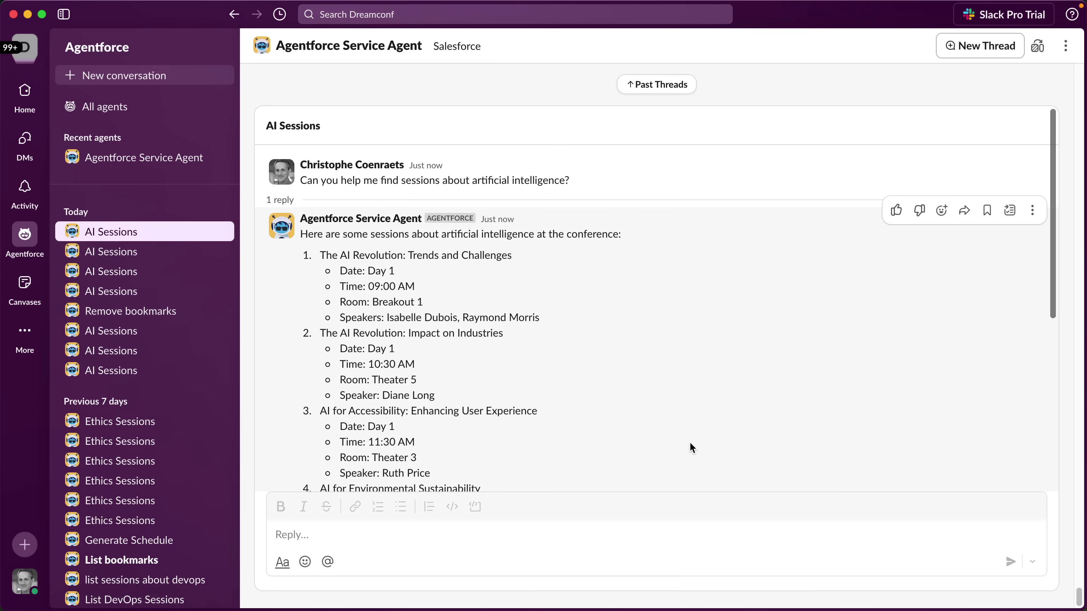
{"action": "scroll", "coordinate": [690, 443], "scroll_direction": "down", "scroll_amount": 10}
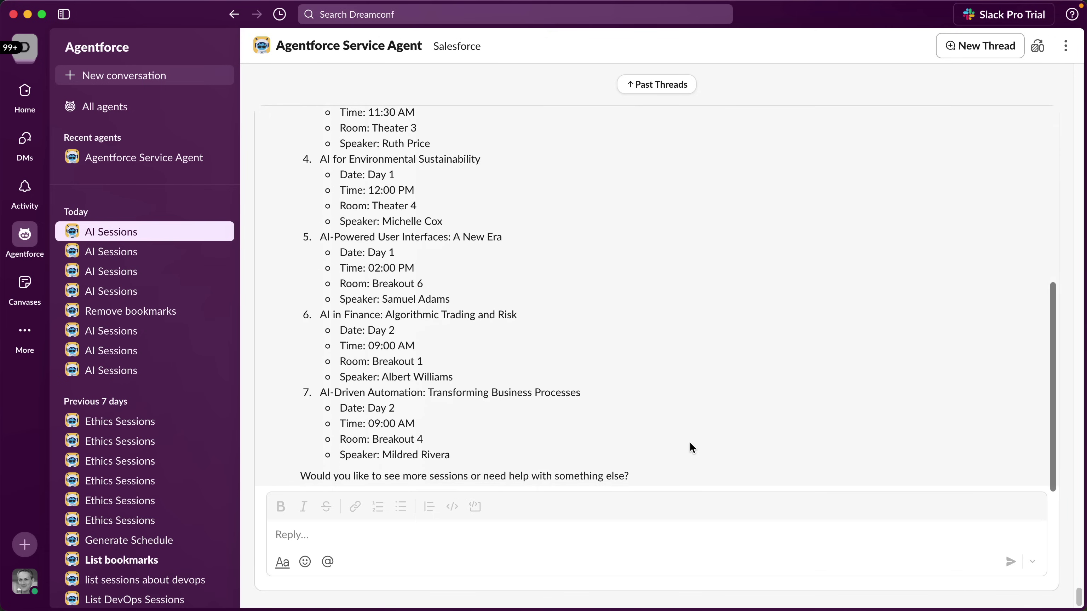
Send 'generate personalized schedule' and answer with the registration email to get a two-day schedule.
{"action": "left_click", "coordinate": [596, 540]}
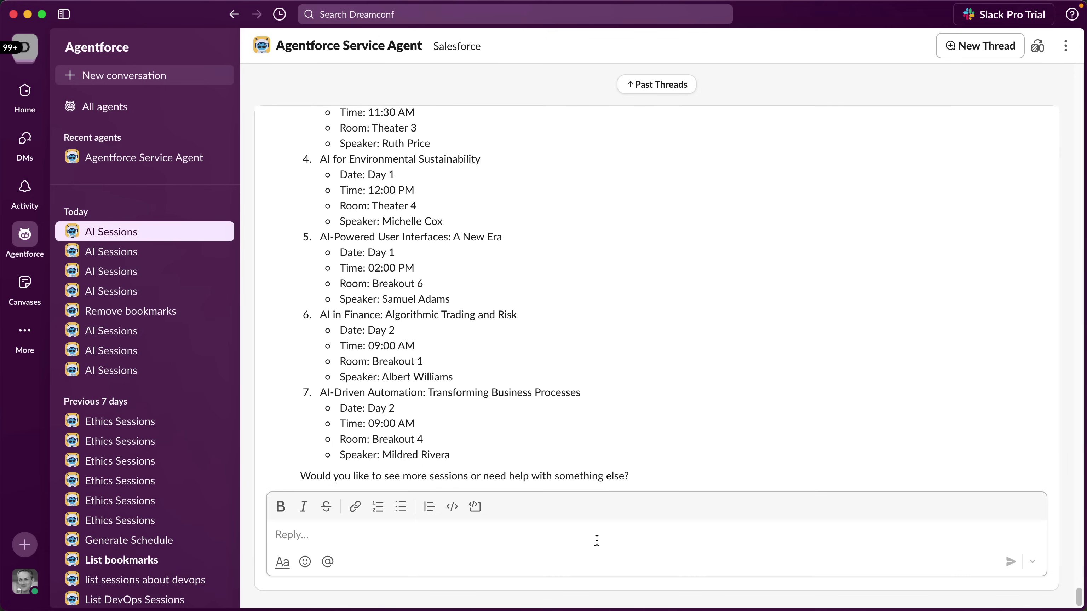
{"action": "type", "text": "g"}
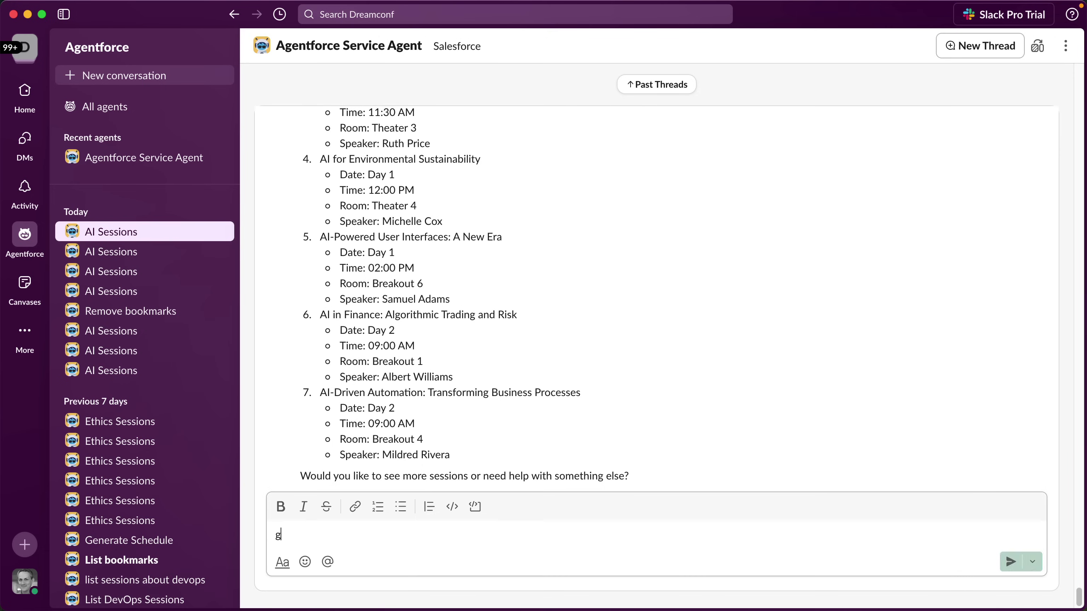
{"action": "type", "text": "enerate pe"}
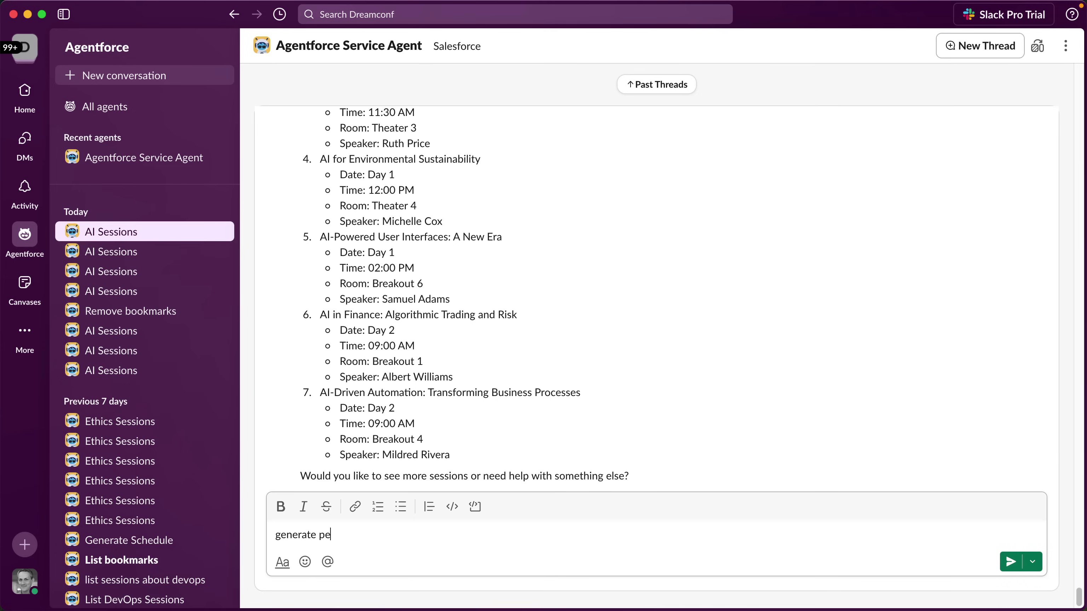
{"action": "type", "text": "rsonalized schedule"}
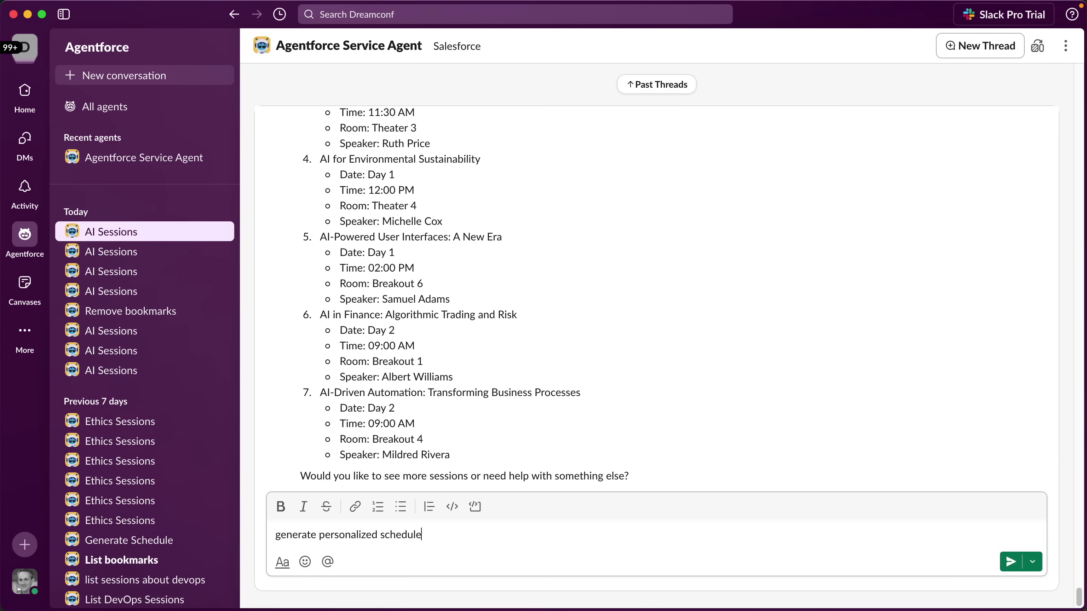
{"action": "key", "text": "Return"}
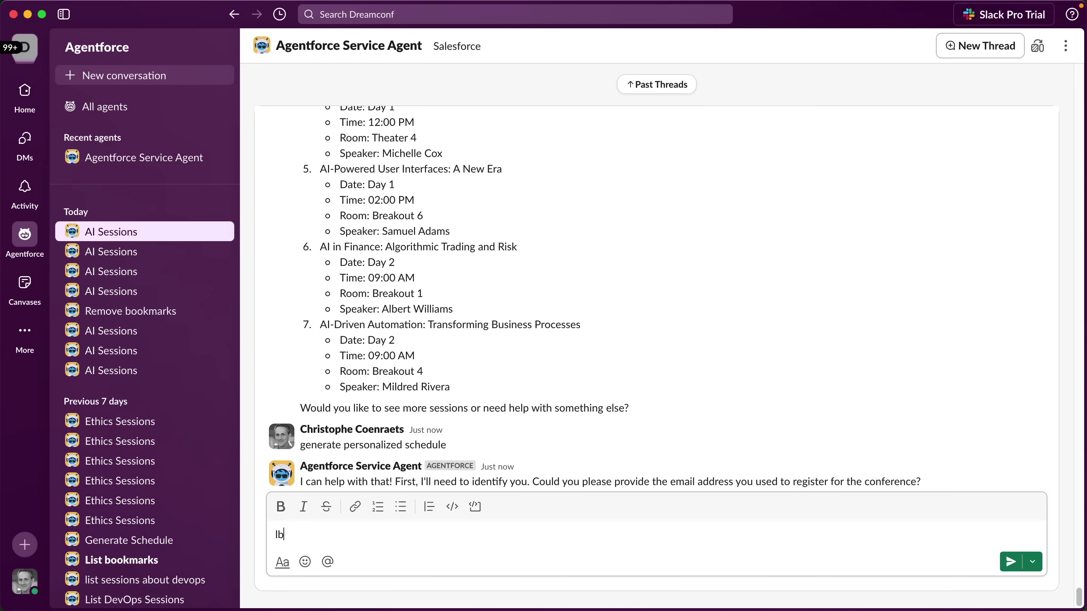
{"action": "type", "text": "@uog.com"}
{"action": "key", "text": "Return"}
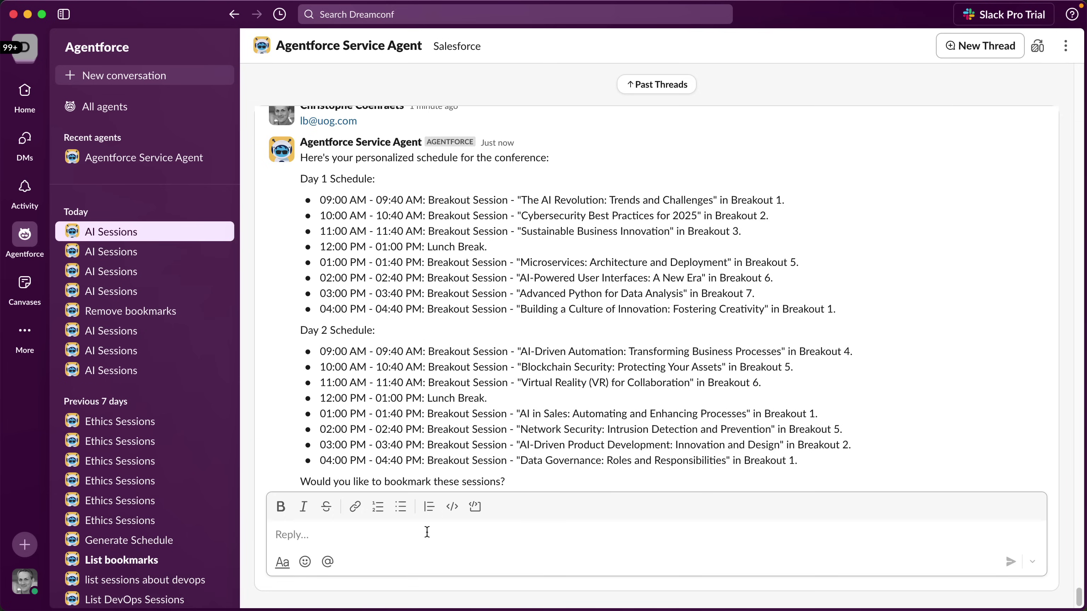
Send 'bookmark these sessions' so the agent bookmarks all 19 scheduled sessions.
{"action": "type", "text": "bookmark"}
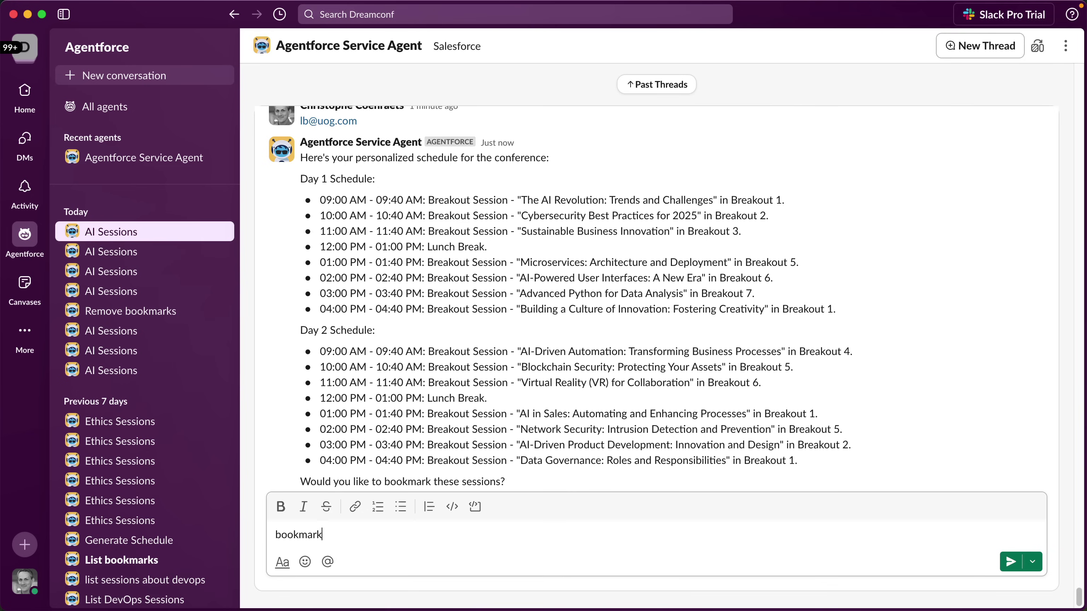
{"action": "type", "text": " these sessions"}
{"action": "key", "text": "Return"}
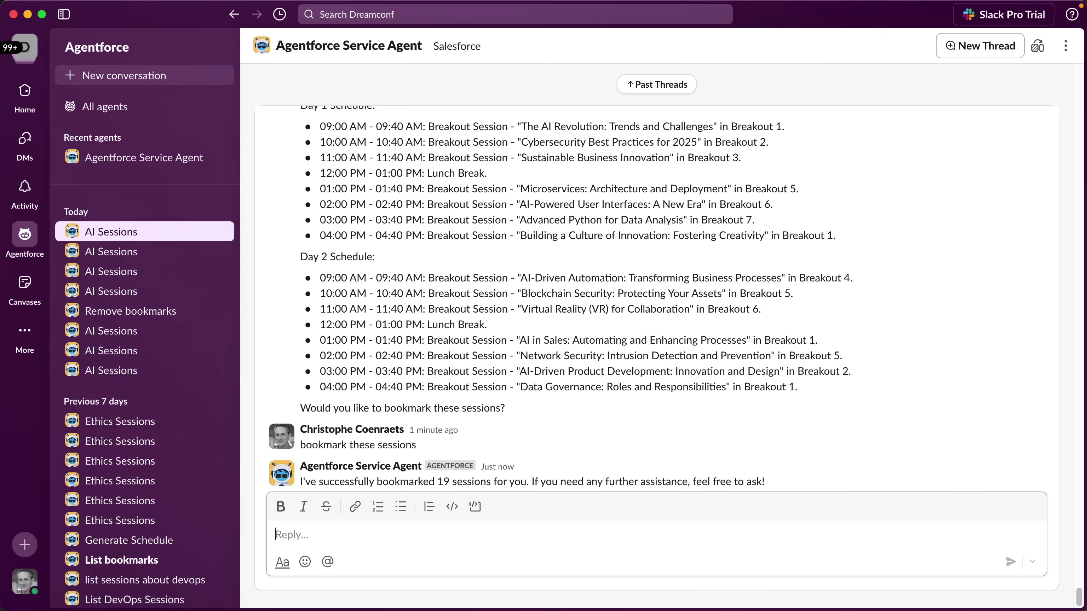
Send 'add schedule to canvas named conference schedule' to create the Conference Schedule canvas.
{"action": "type", "text": "add sche"}
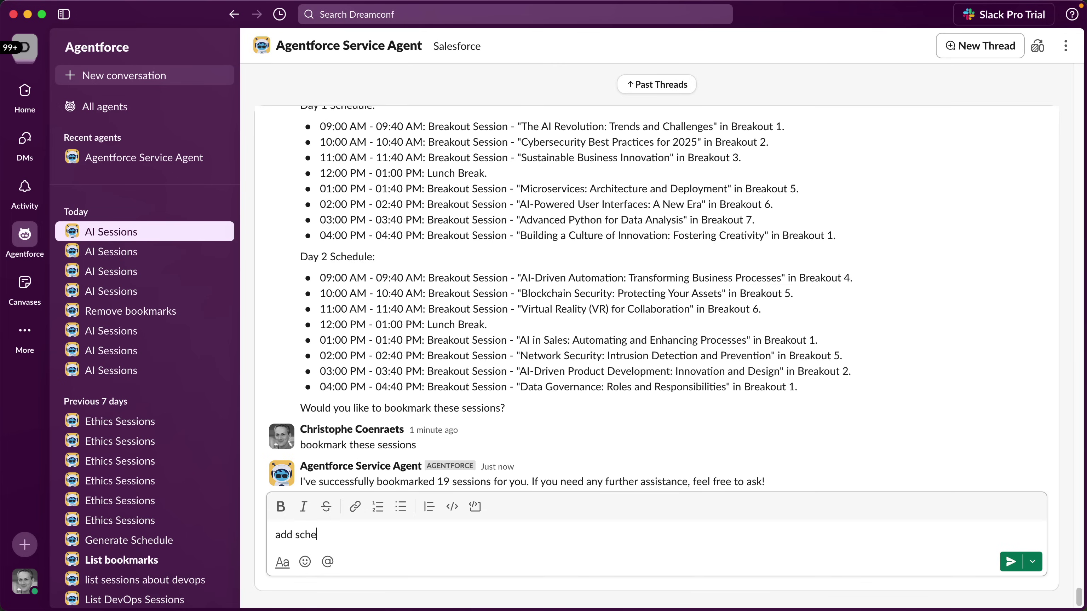
{"action": "type", "text": "dule to canvas named confere"}
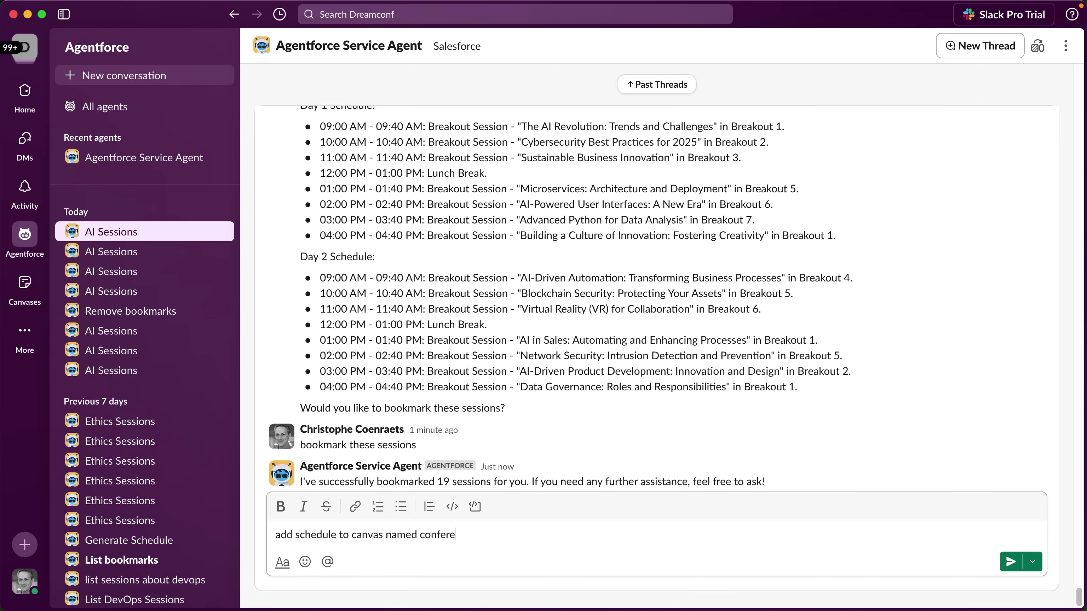
{"action": "type", "text": "nce schedule"}
{"action": "key", "text": "Return"}
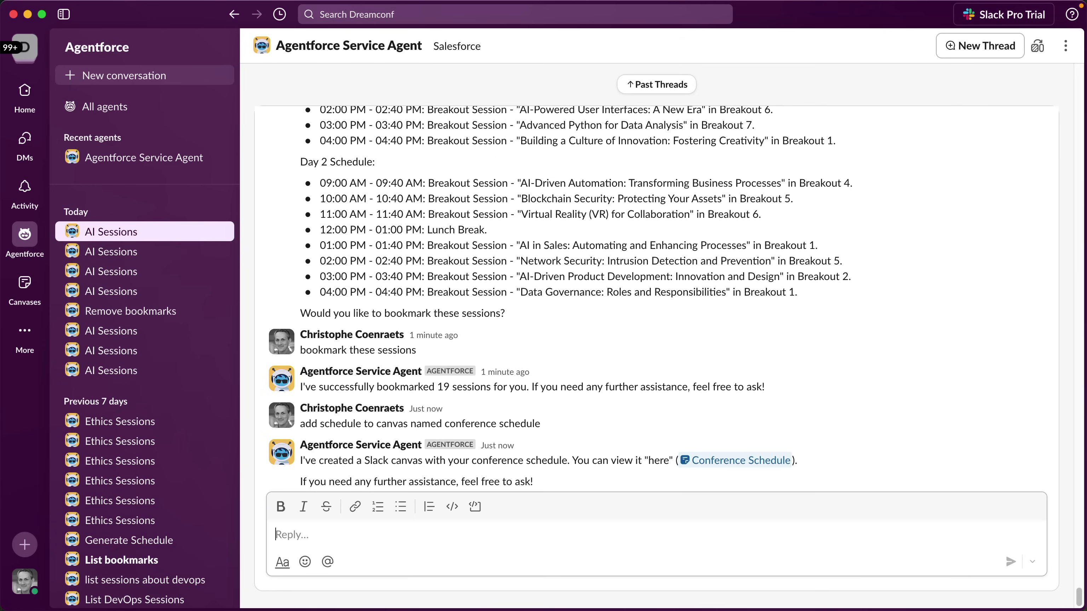
Open the Conference Schedule canvas to check Day 1 and Day 2, then switch to the Salesforce contact.
{"action": "left_click", "coordinate": [726, 462]}
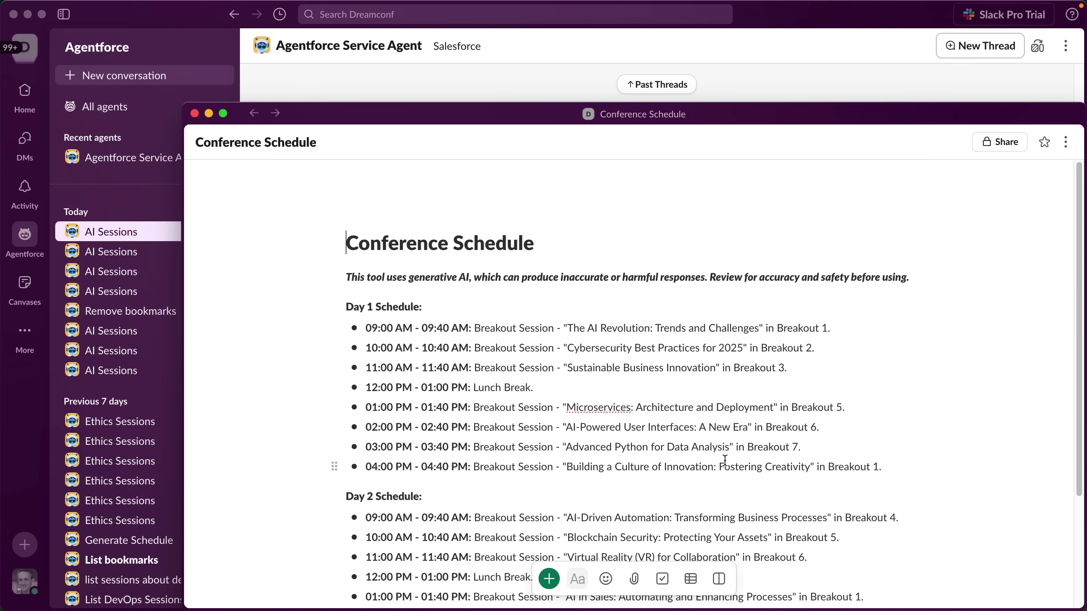
{"action": "key", "text": "ctrl+Right"}
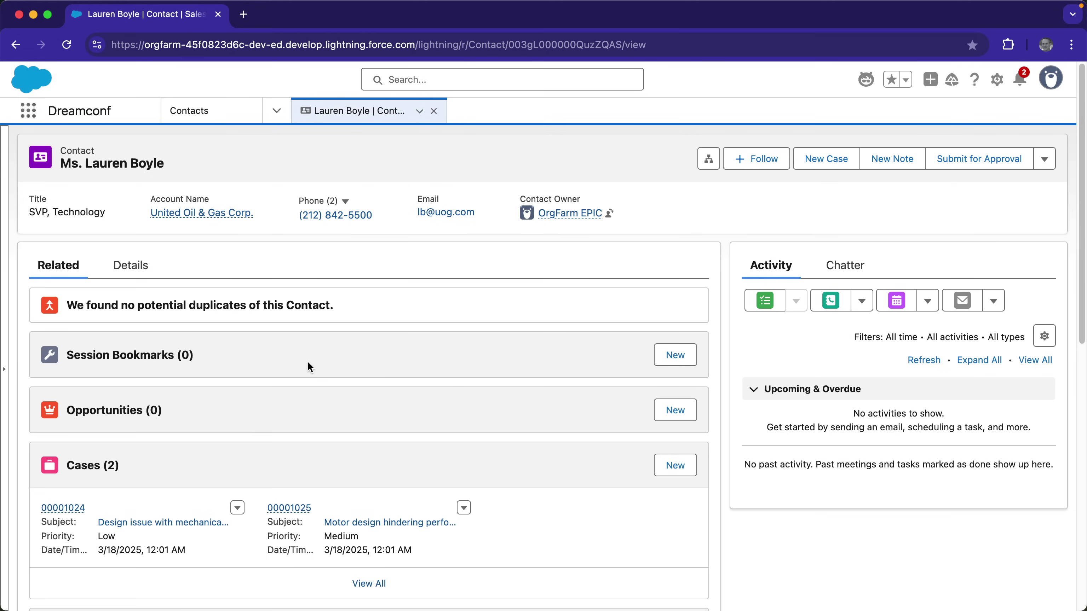
Reload the contact record and view all 22 Session Bookmarks.
{"action": "key", "text": "super+r"}
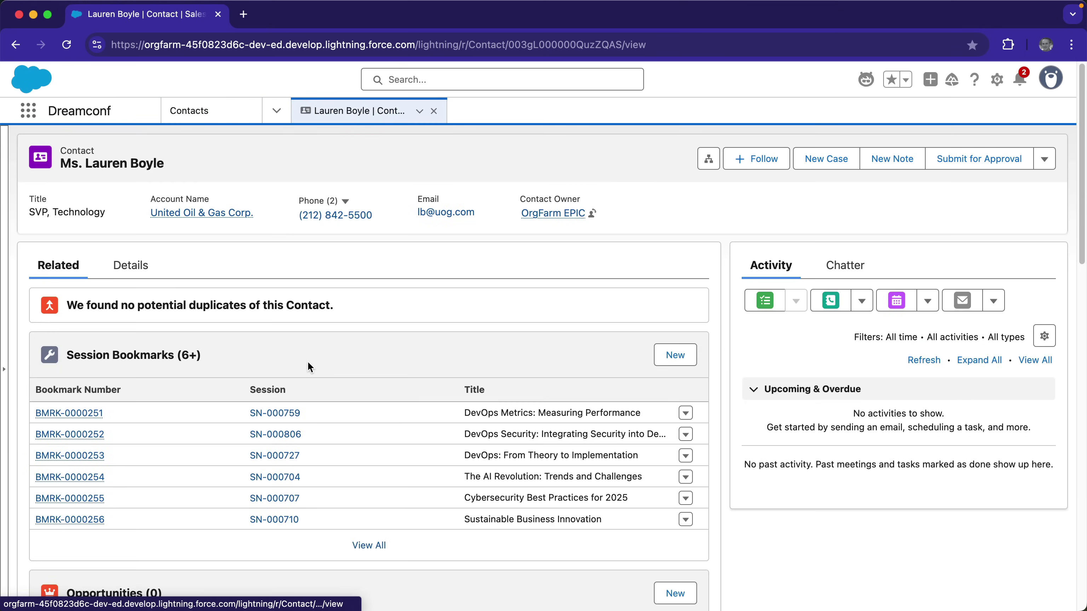
{"action": "left_click", "coordinate": [363, 545]}
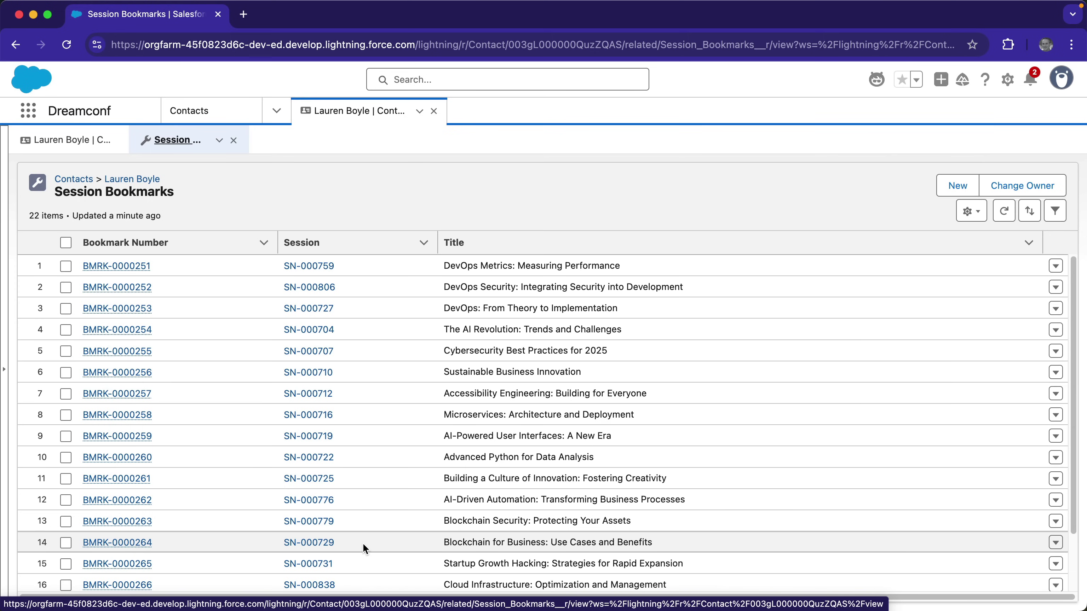
Switch to the 'Set up and manage Agentforce in Slack' help article and read down to Step 3: Map accounts.
{"action": "key", "text": "ctrl+Right"}
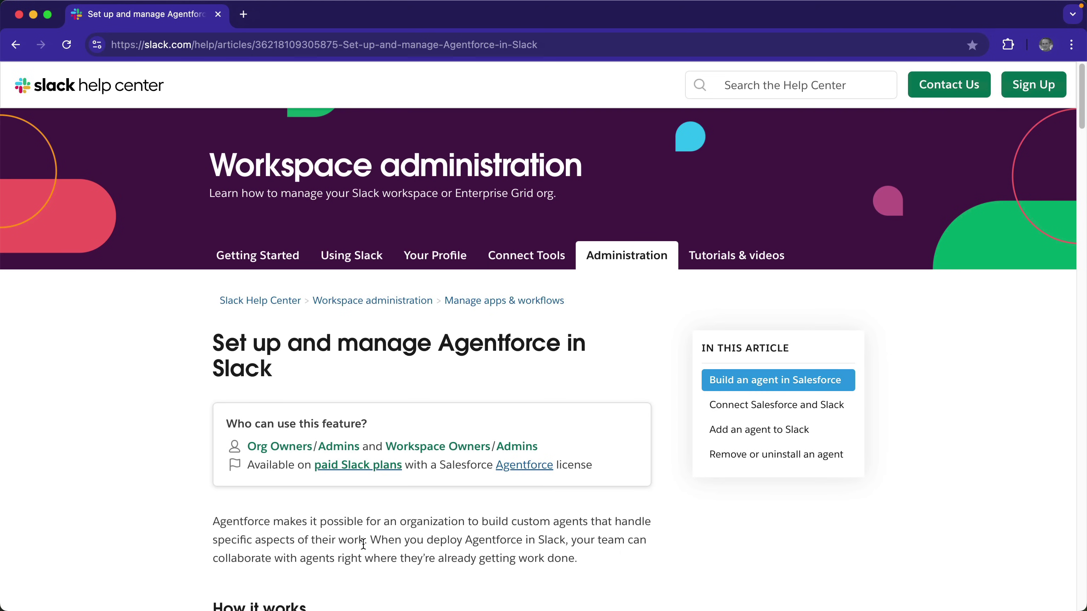
{"action": "scroll", "coordinate": [363, 544], "scroll_direction": "down", "scroll_amount": 20}
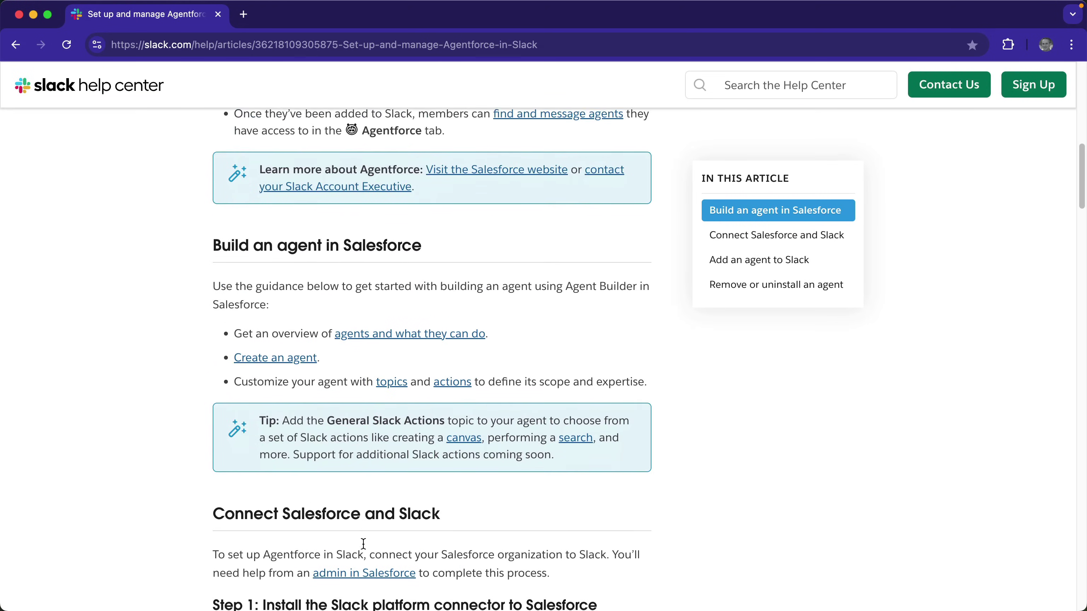
{"action": "scroll", "coordinate": [364, 550], "scroll_direction": "down", "scroll_amount": 4}
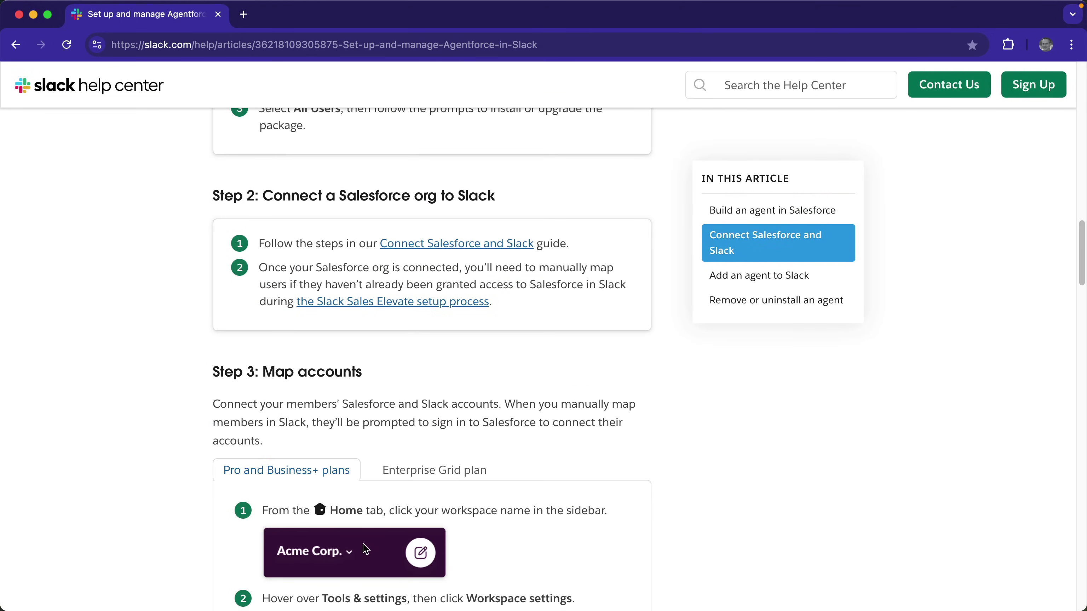